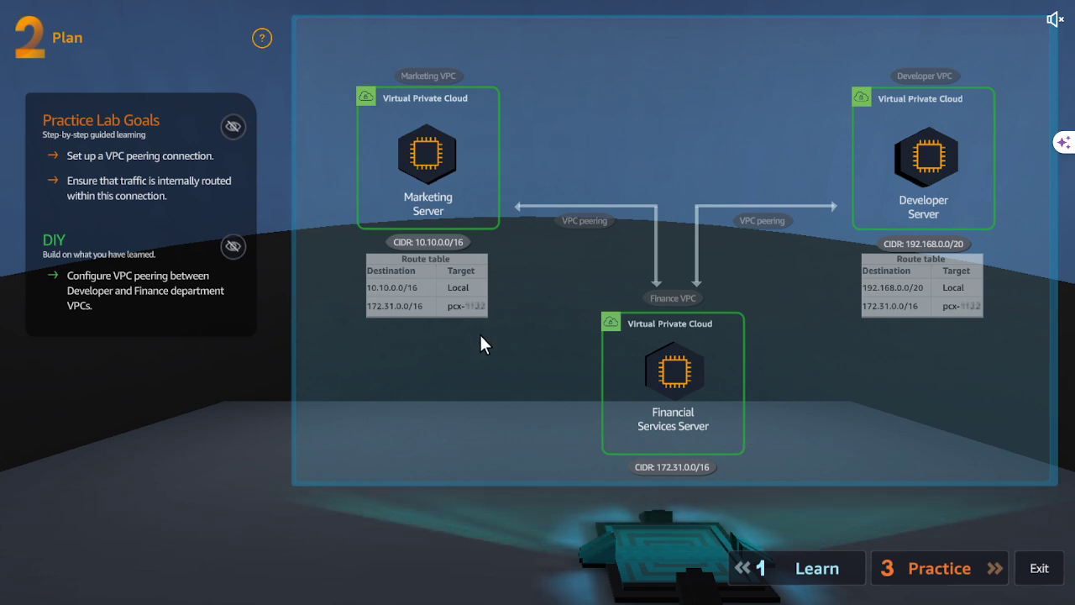
Open the Practice section of the Connecting VPCs lab and review its instructions through step 5, on finding the VPCs and running EC2 instances
{"action": "left_click", "coordinate": [916, 570]}
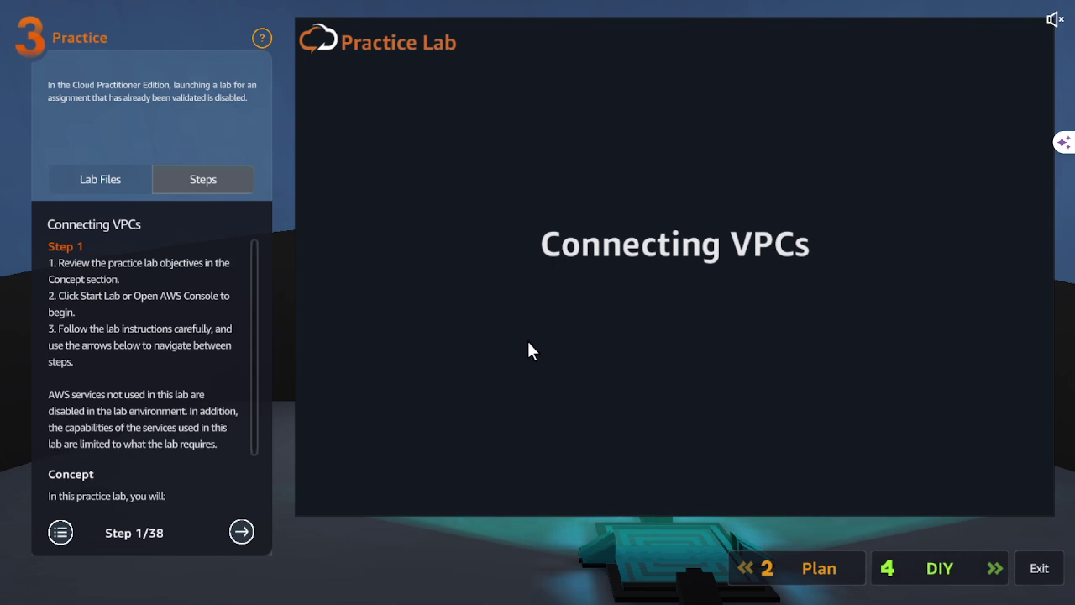
{"action": "left_click", "coordinate": [241, 531]}
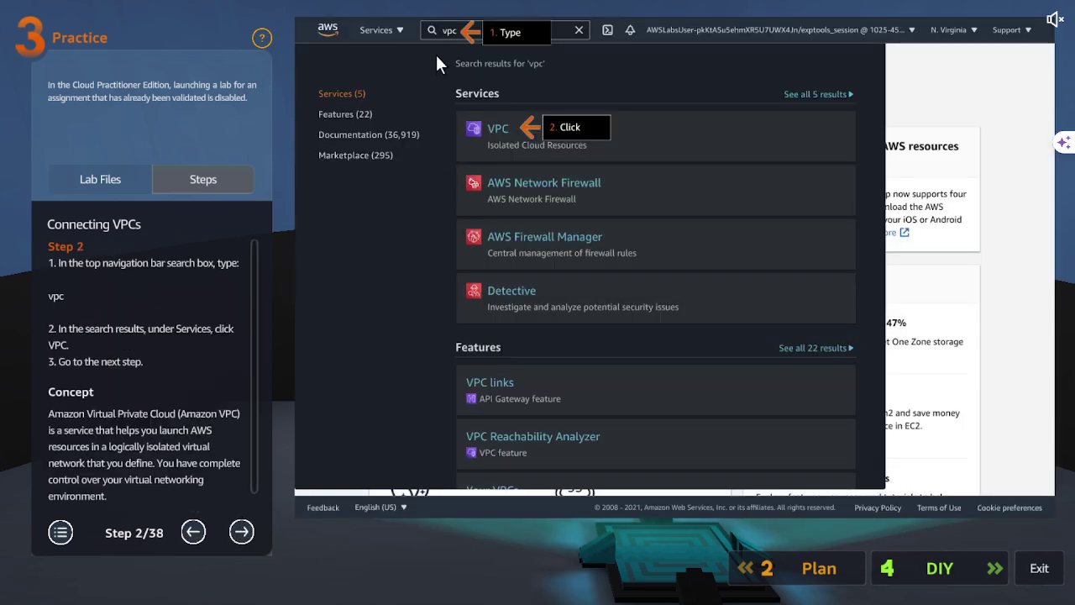
{"action": "left_click", "coordinate": [241, 532]}
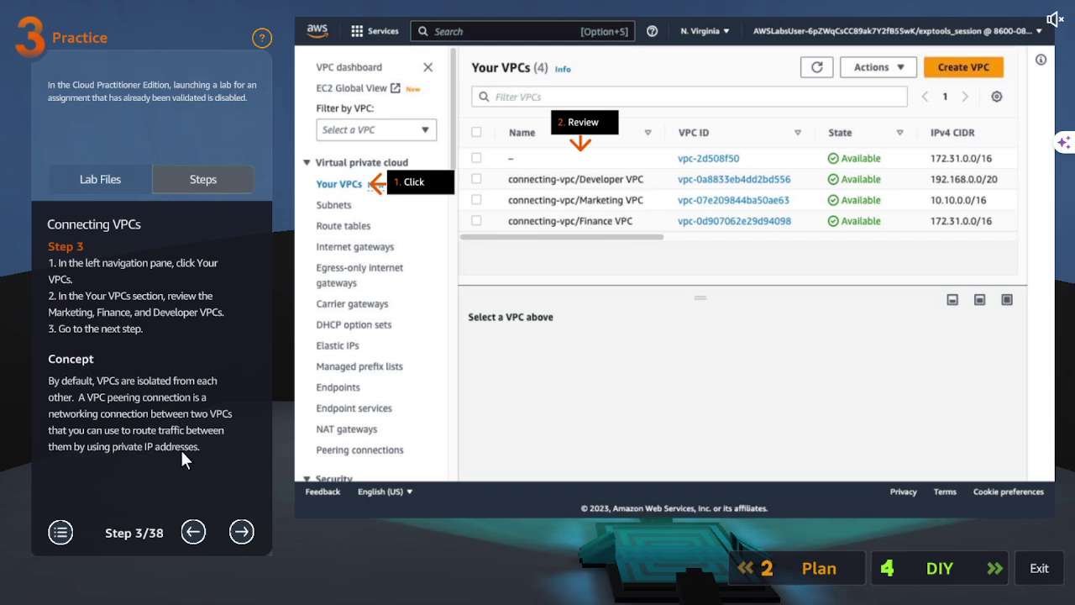
{"action": "left_click", "coordinate": [241, 532]}
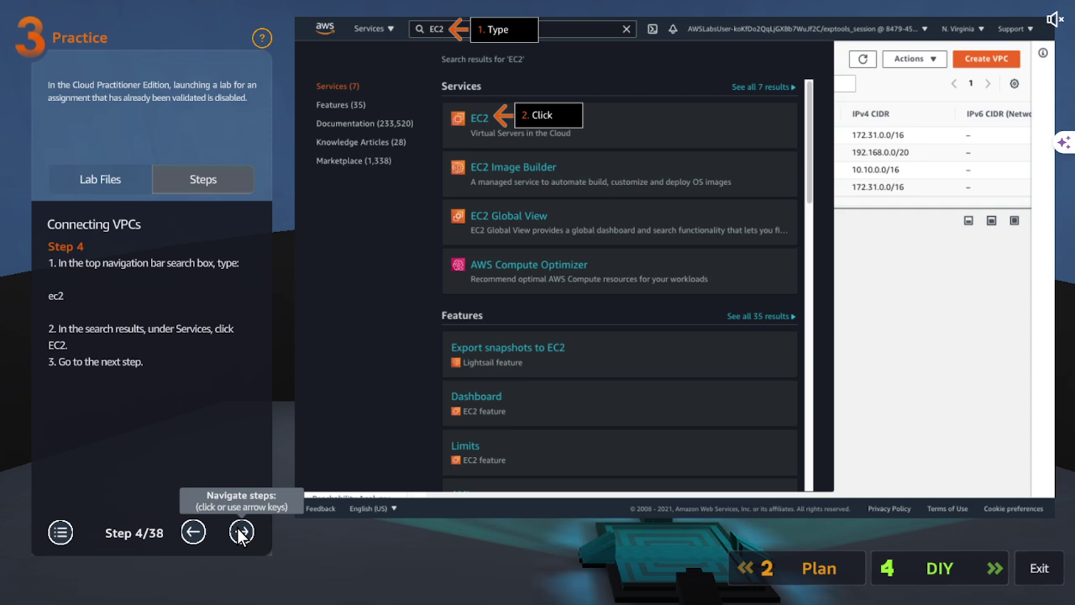
{"action": "left_click", "coordinate": [241, 532]}
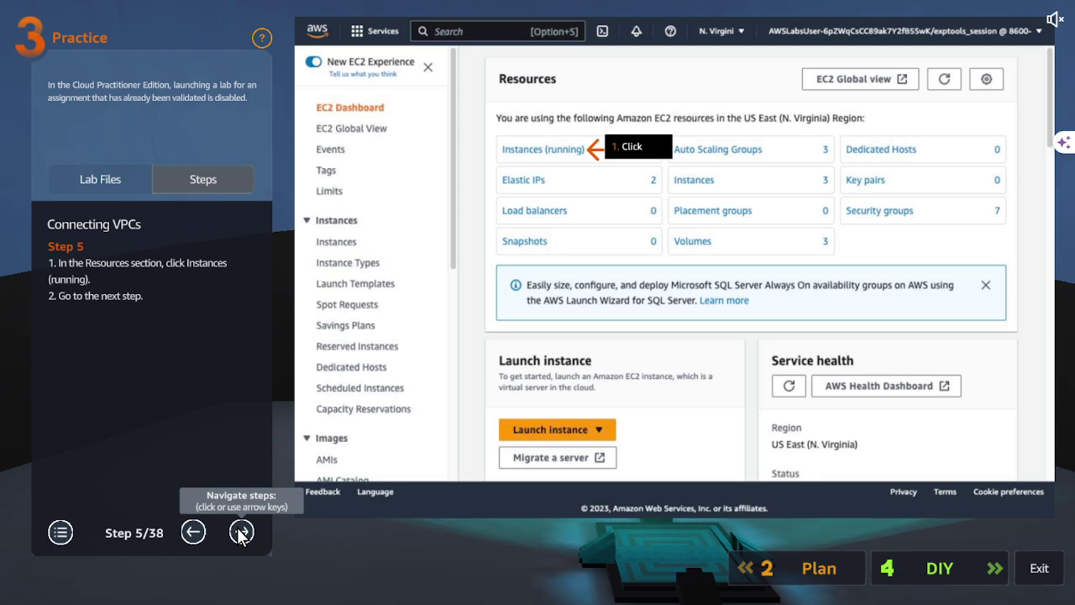
Review practice steps 6 to 8 on the FinanceServer and MarketingServer details, and return to step 6 to recheck FinanceServer's private IPv4 address
{"action": "left_click", "coordinate": [241, 532]}
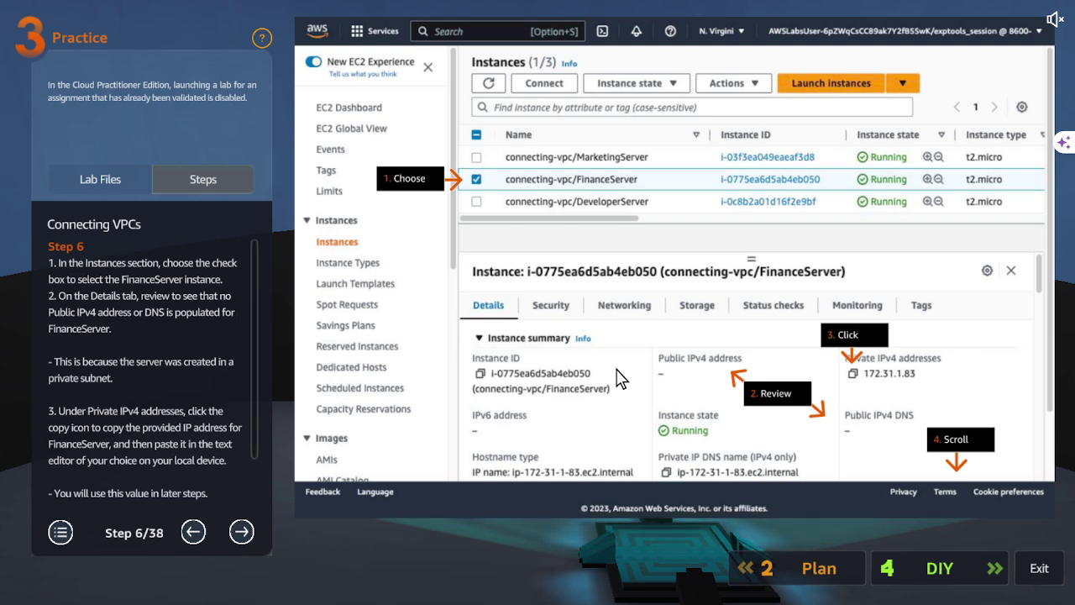
{"action": "left_click", "coordinate": [241, 532]}
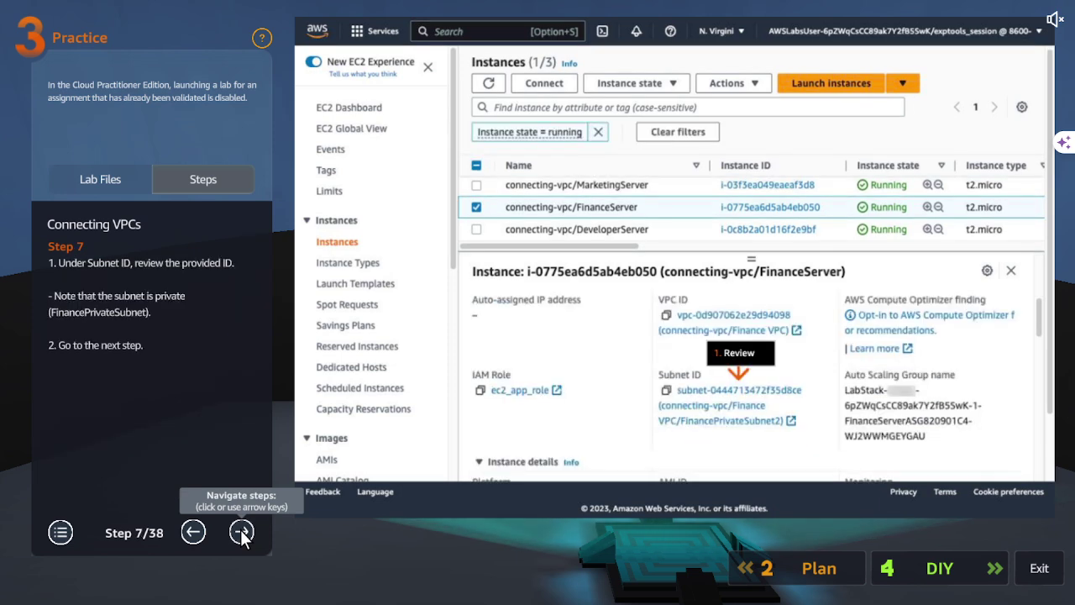
{"action": "left_click", "coordinate": [241, 531]}
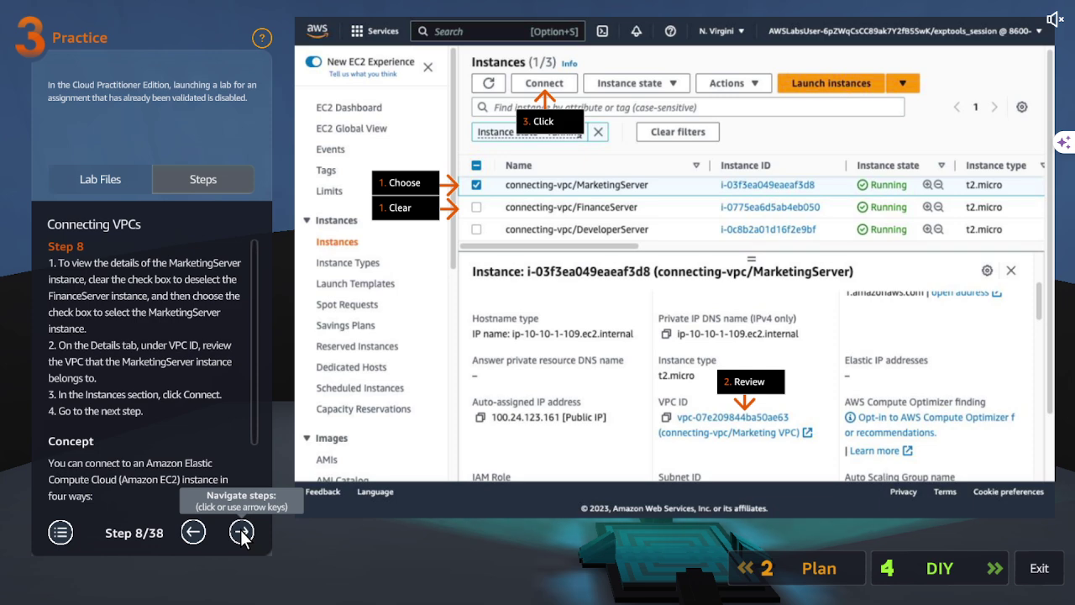
{"action": "left_click", "coordinate": [193, 533]}
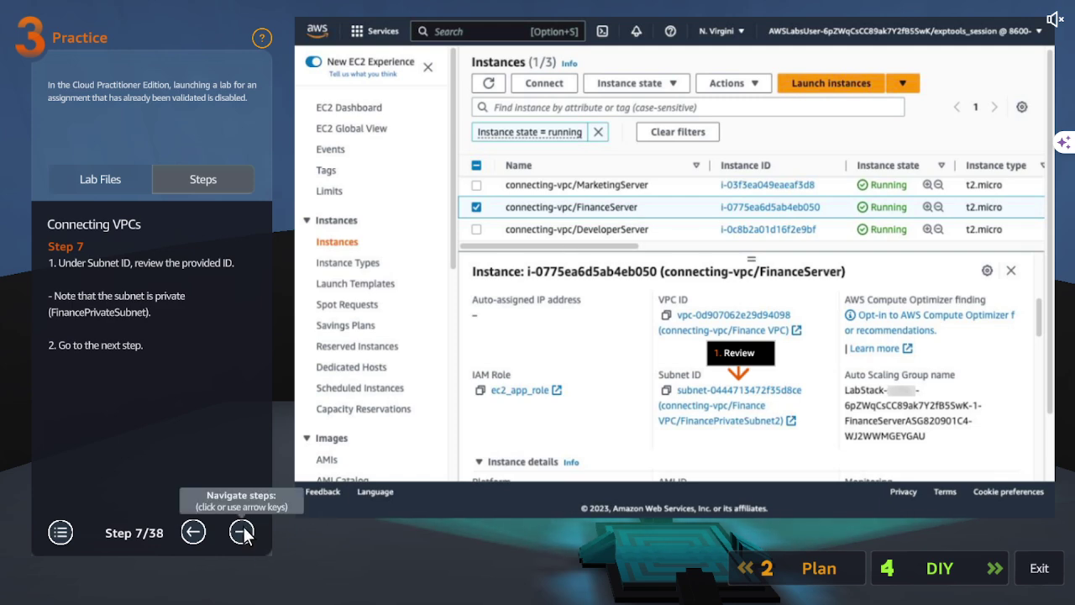
{"action": "left_click", "coordinate": [196, 534]}
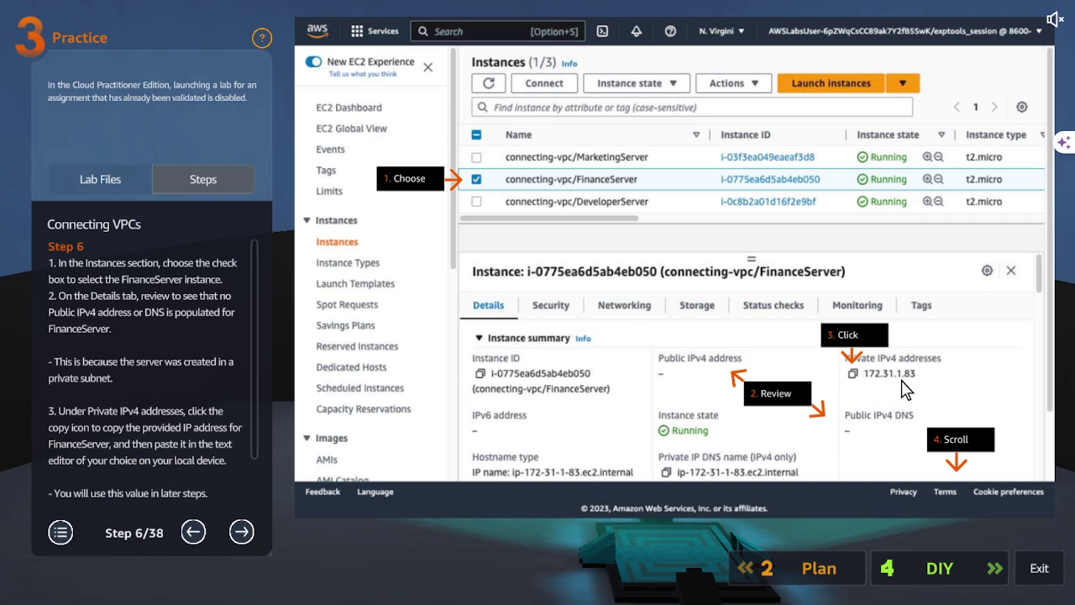
Advance through practice step 10, reviewing how to connect to MarketingServer with Session Manager and ping FinanceServer's private address
{"action": "left_click", "coordinate": [242, 532]}
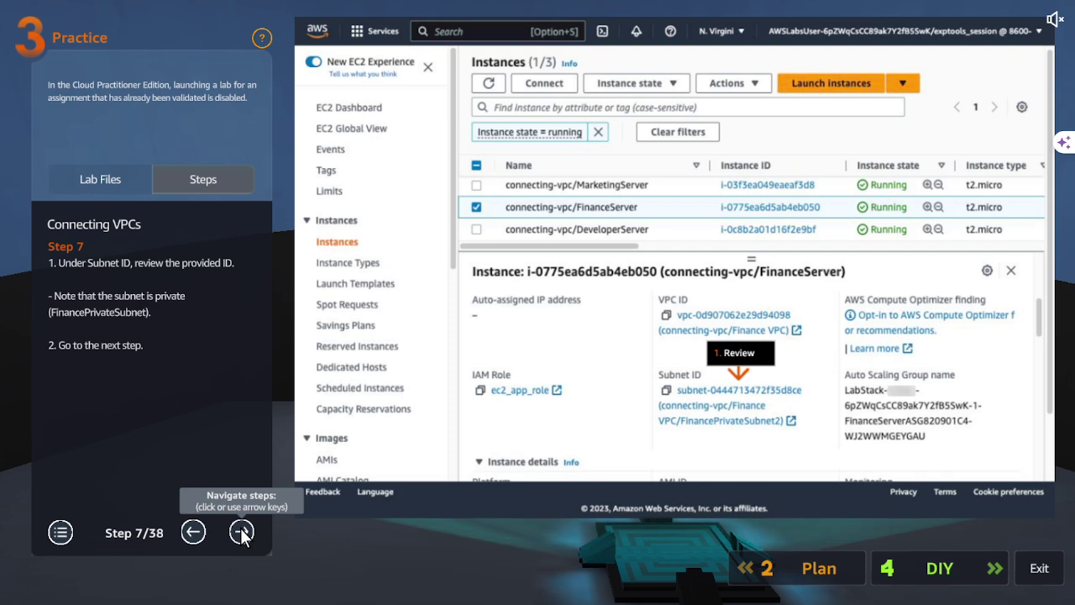
{"action": "left_click", "coordinate": [242, 532]}
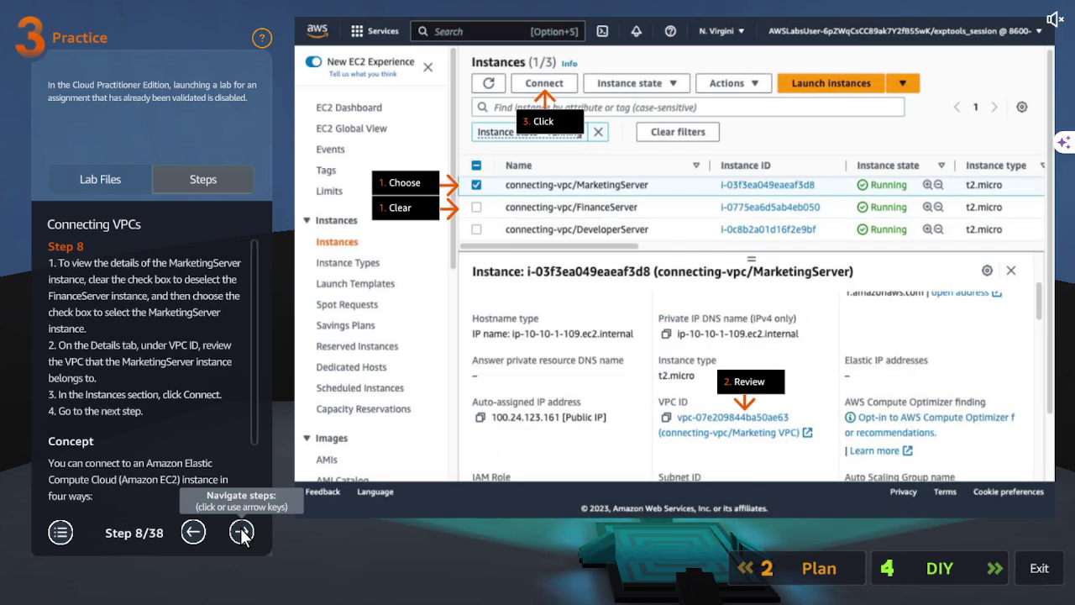
{"action": "left_click", "coordinate": [242, 531]}
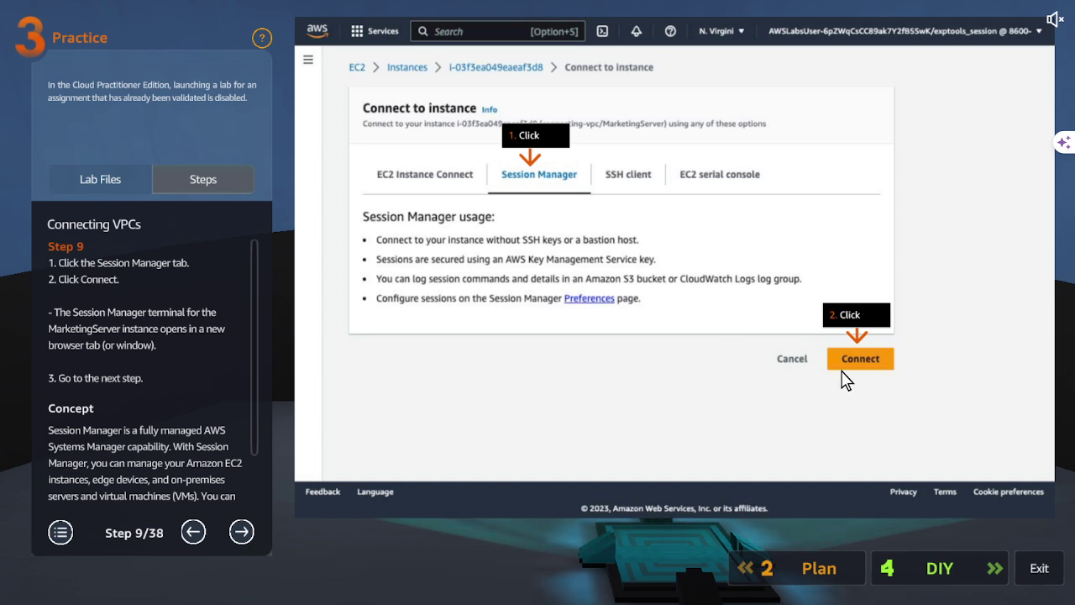
{"action": "left_click", "coordinate": [242, 532]}
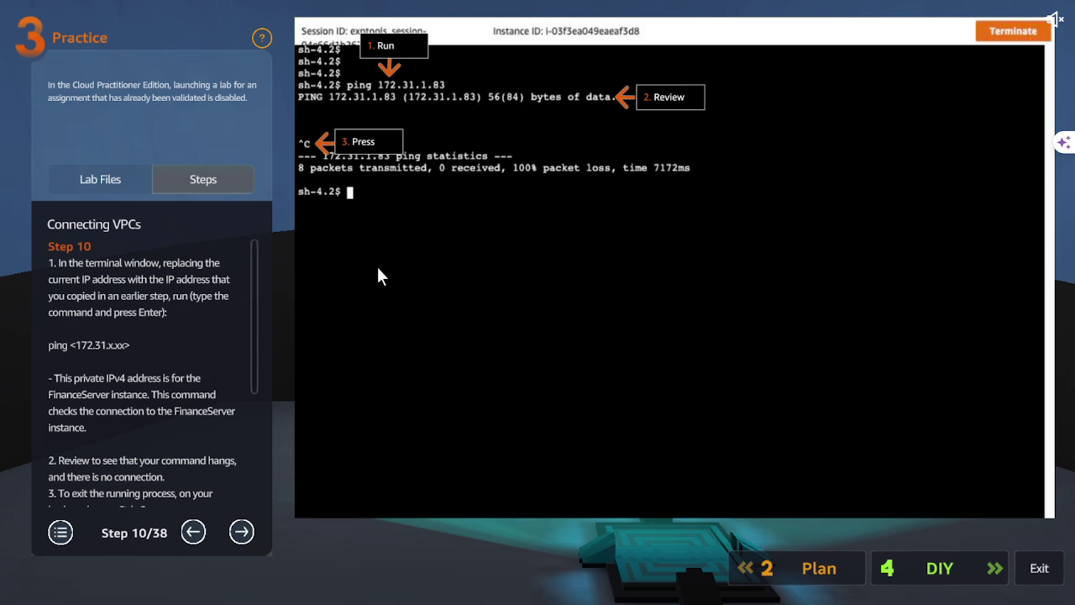
Review practice steps 11 to 14 on tracing the MarketingServer subnet to its route table and examining its routes
{"action": "left_click", "coordinate": [242, 531]}
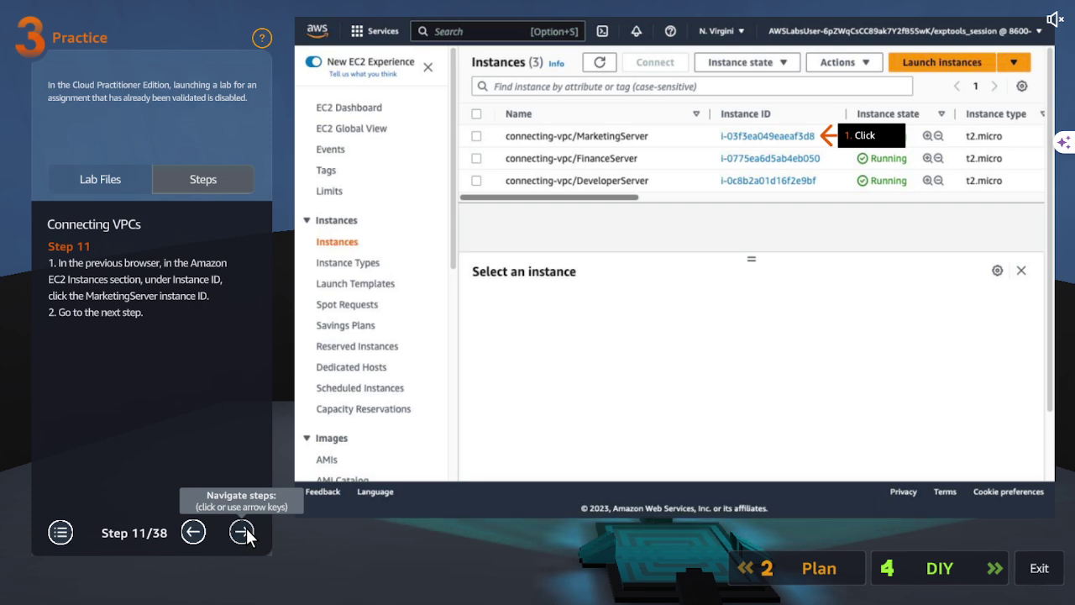
{"action": "left_click", "coordinate": [243, 531]}
{"action": "left_click", "coordinate": [243, 531]}
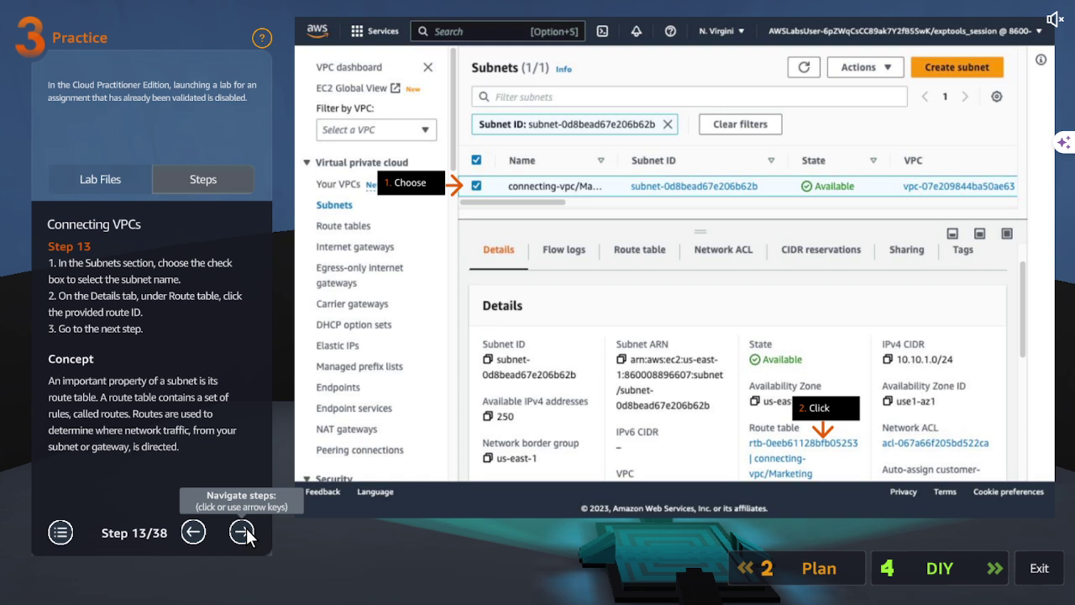
{"action": "left_click", "coordinate": [243, 531]}
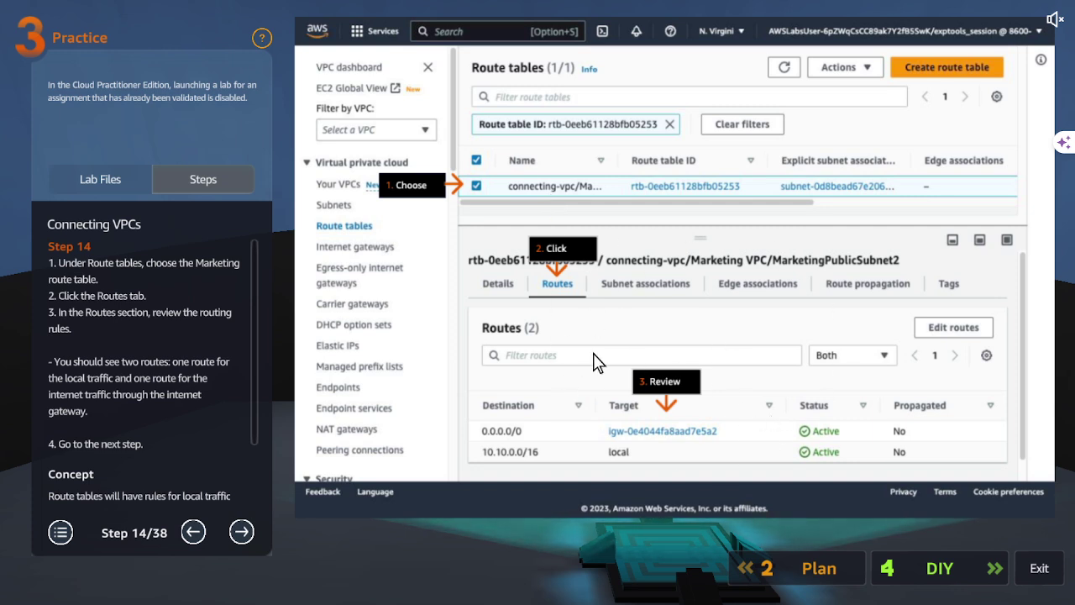
Review practice steps 15 to 20 on creating the Marketing <> Finance peering connection and accepting its request
{"action": "left_click", "coordinate": [241, 532]}
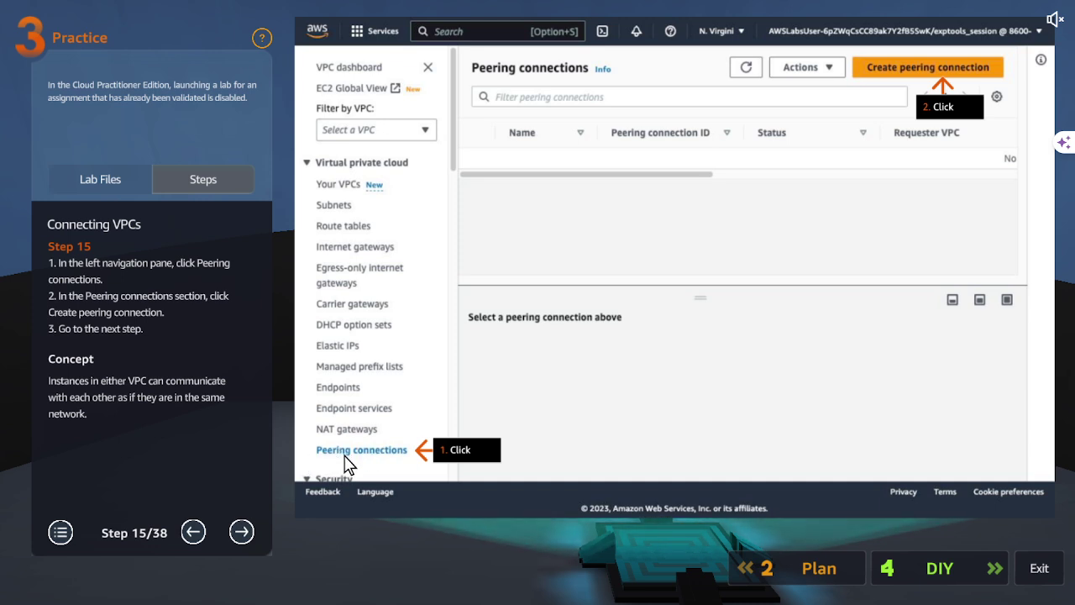
{"action": "left_click", "coordinate": [242, 532]}
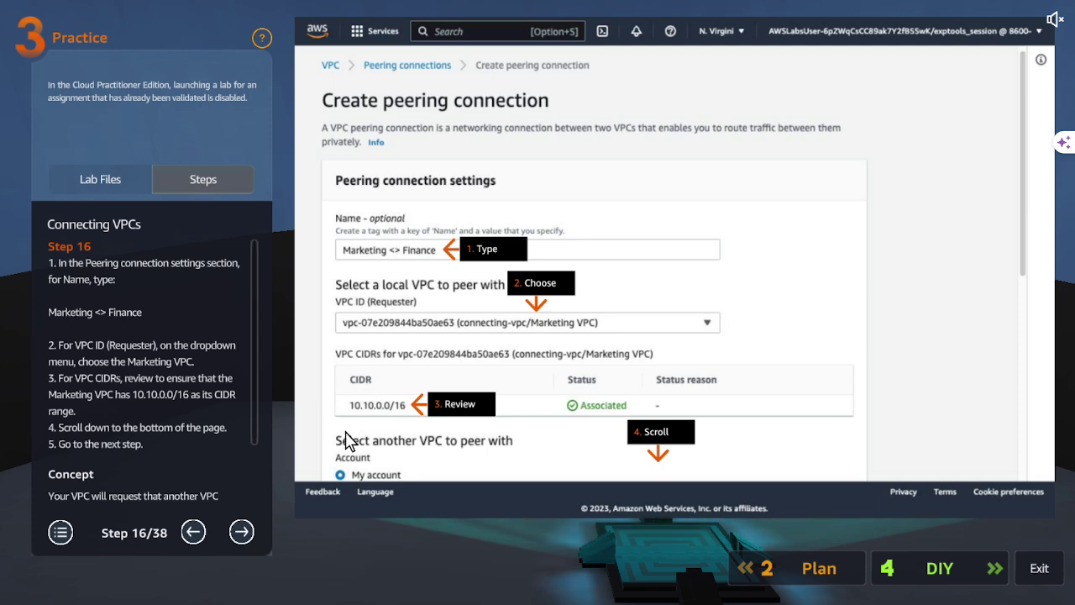
{"action": "left_click", "coordinate": [241, 531]}
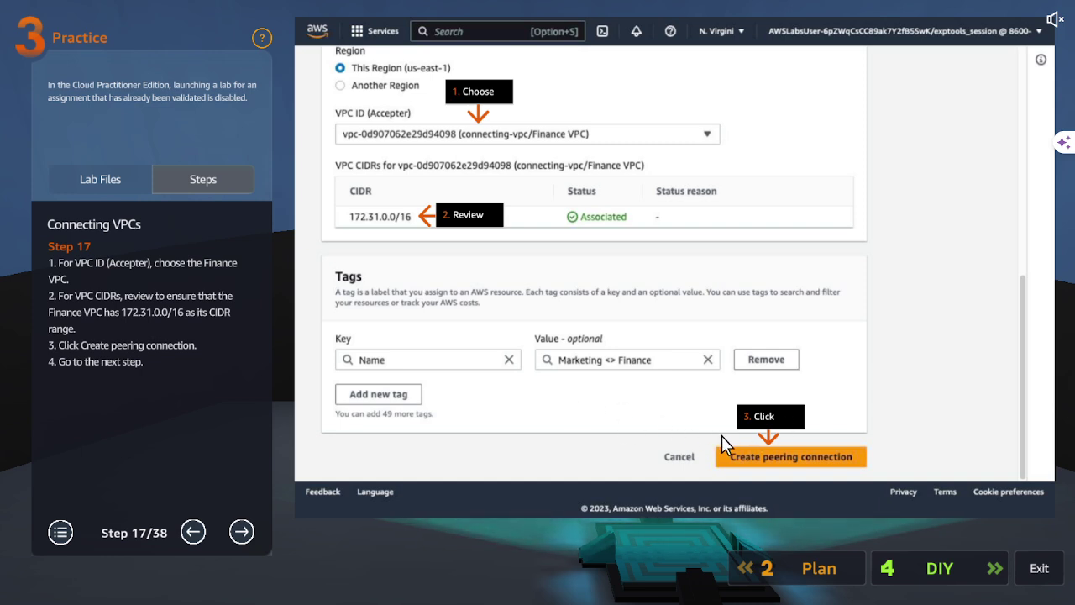
{"action": "left_click", "coordinate": [242, 532]}
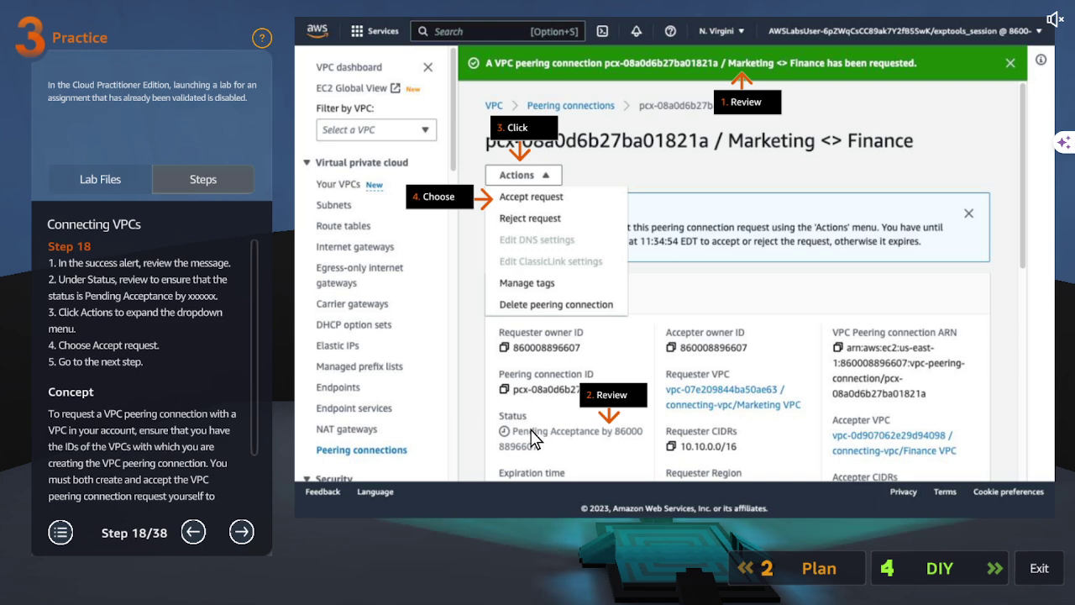
{"action": "left_click", "coordinate": [240, 533]}
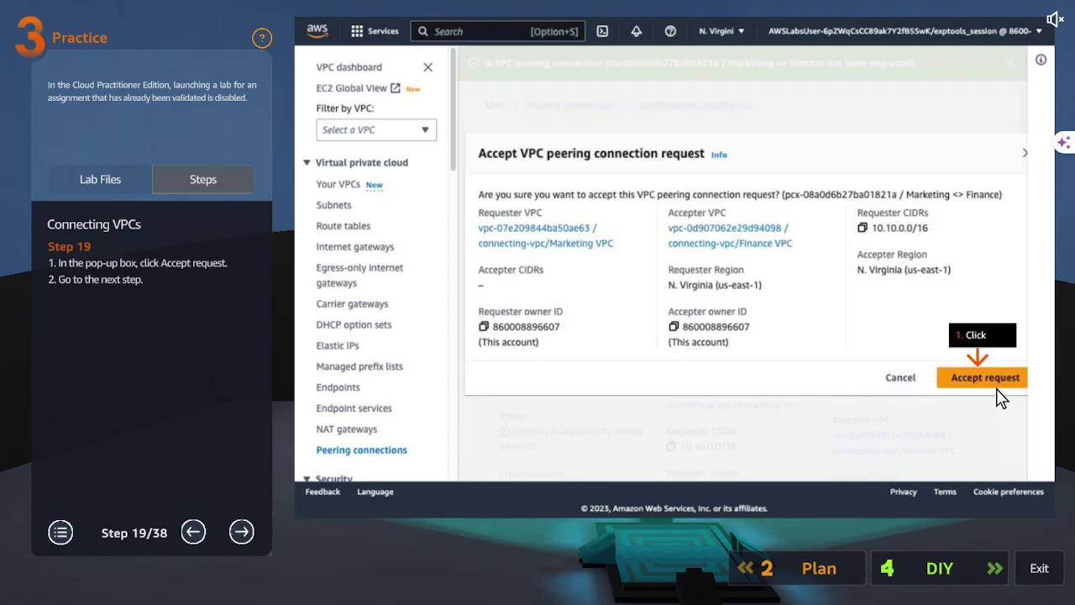
{"action": "left_click", "coordinate": [240, 532]}
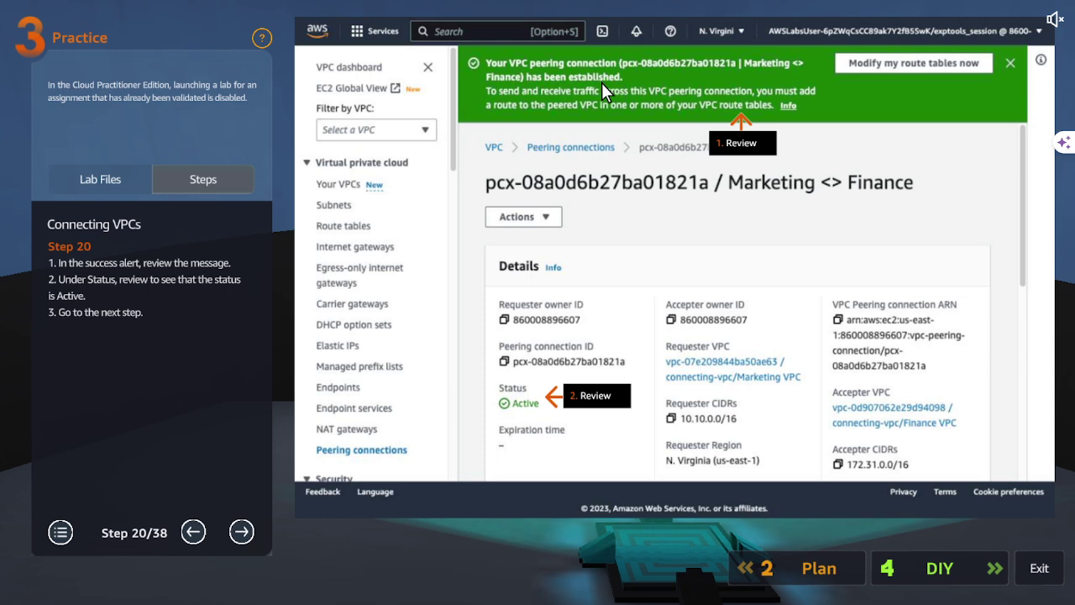
Review practice steps 21 to 25 on adding a 172.31.0.0/16 route through the peering connection to the Marketing route table
{"action": "left_click", "coordinate": [242, 532]}
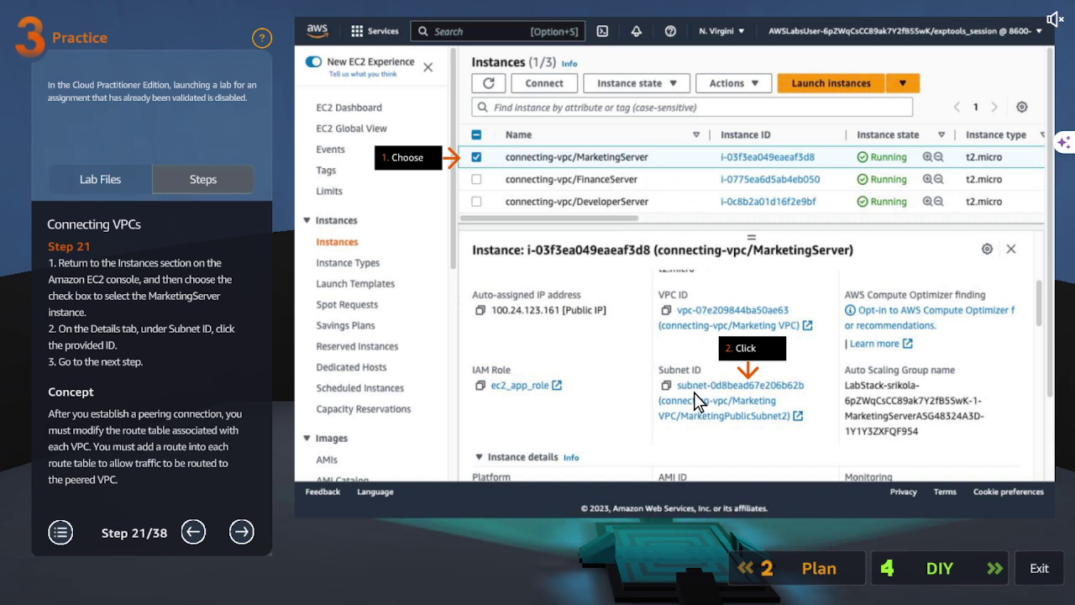
{"action": "left_click", "coordinate": [242, 533]}
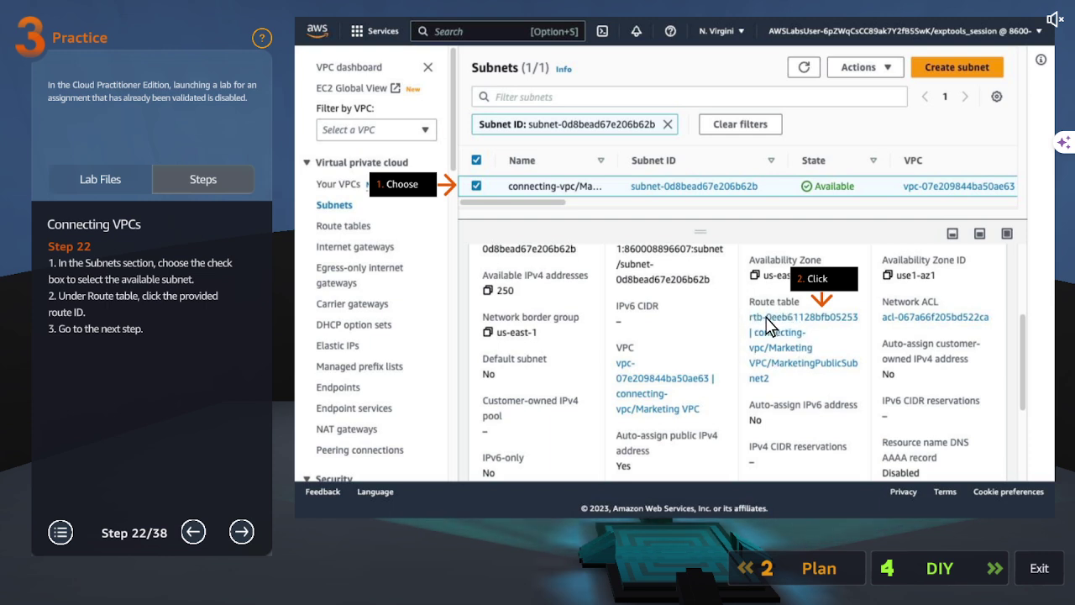
{"action": "left_click", "coordinate": [244, 532]}
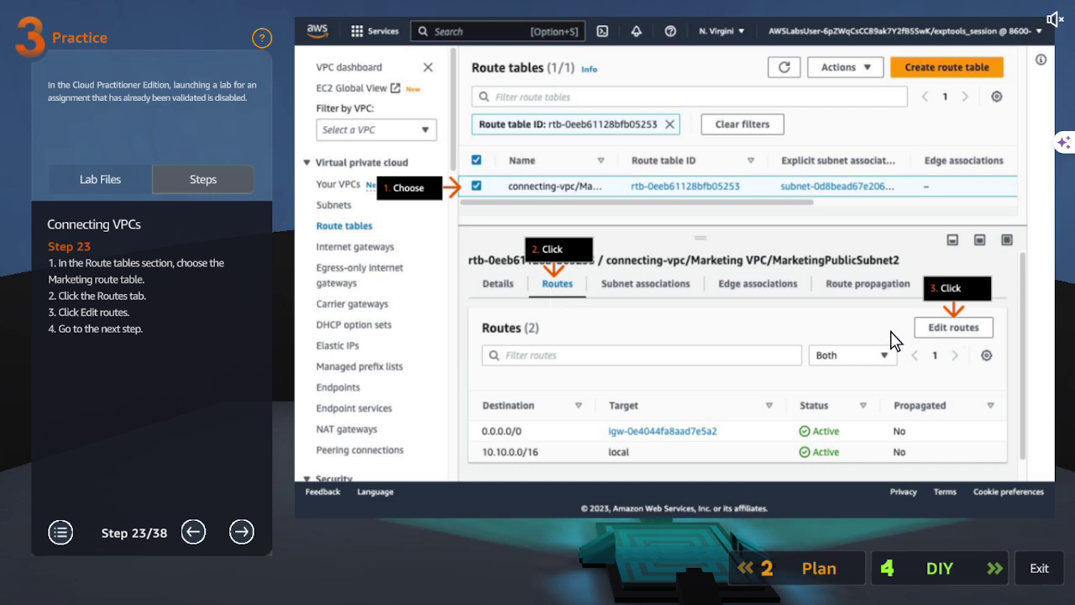
{"action": "left_click", "coordinate": [242, 532]}
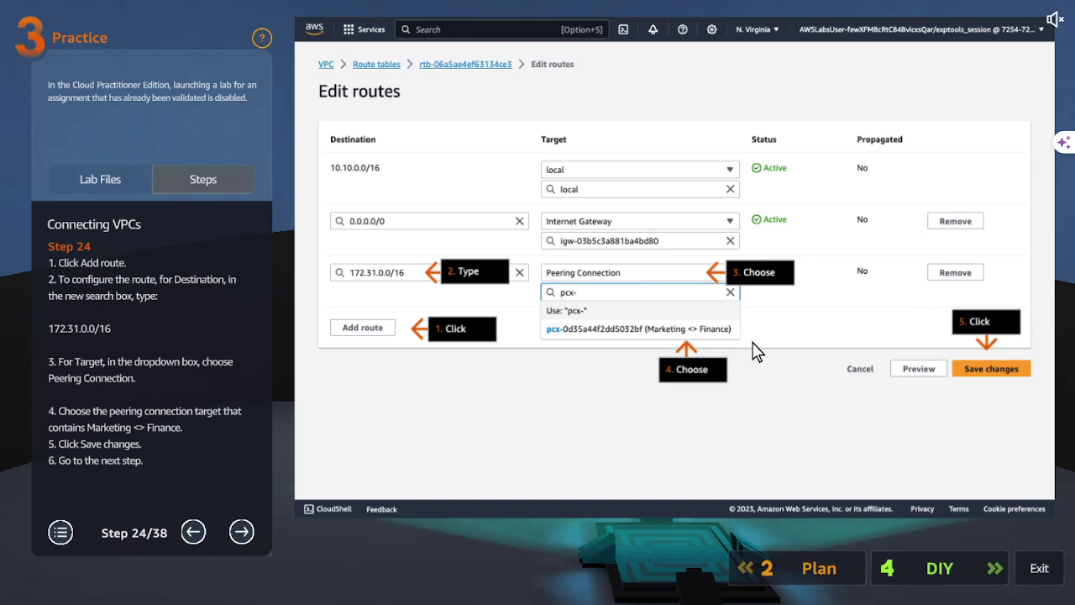
{"action": "left_click", "coordinate": [242, 531]}
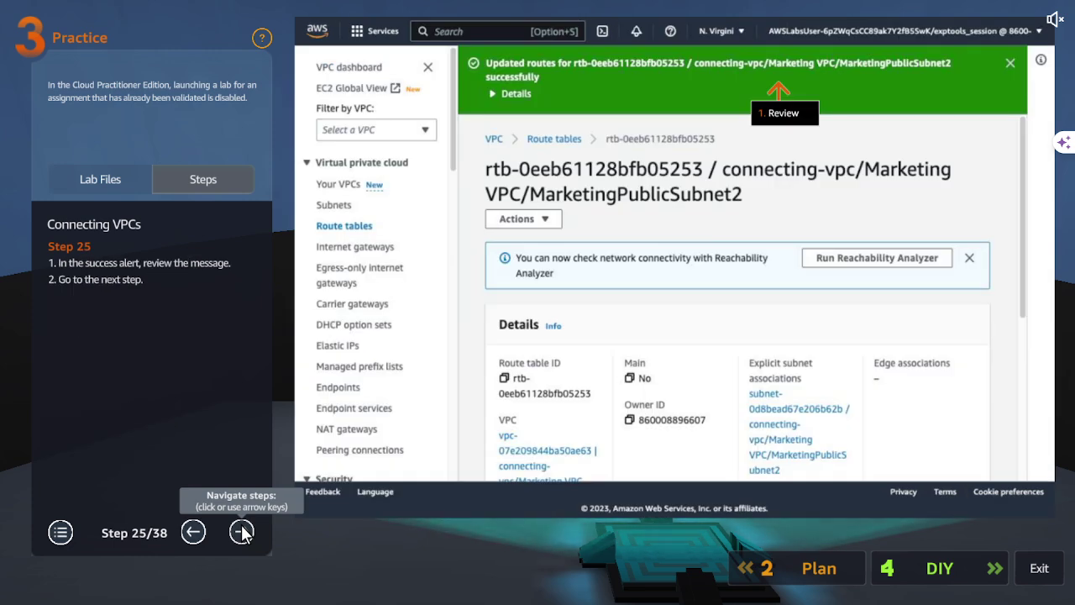
Review practice steps 26 to 30 on adding a 10.10.0.0/16 route through the peering connection to the Finance route table
{"action": "left_click", "coordinate": [242, 531]}
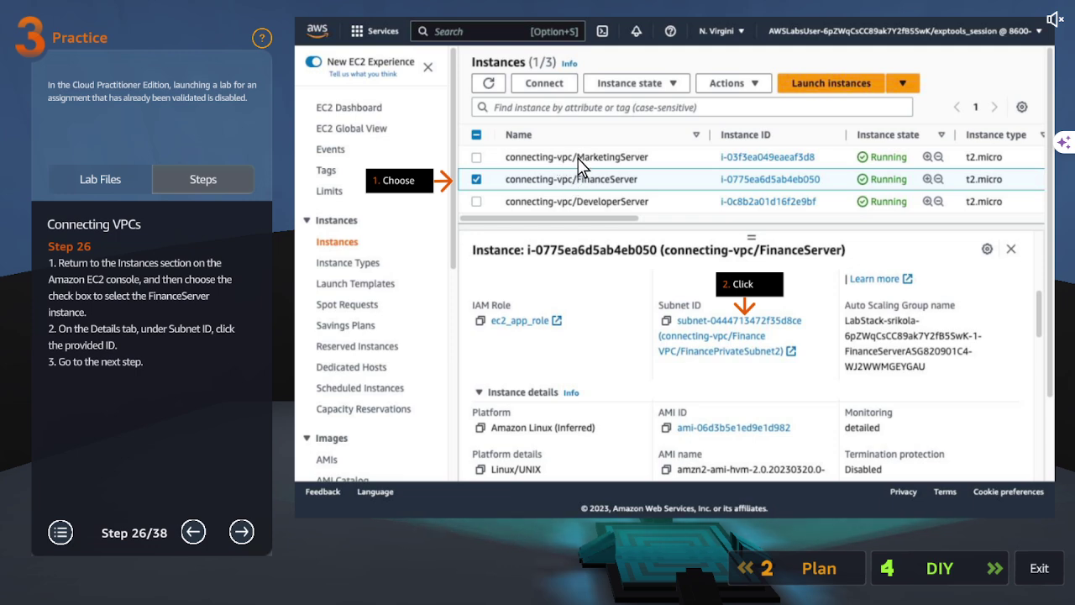
{"action": "left_click", "coordinate": [241, 532]}
{"action": "left_click", "coordinate": [241, 532]}
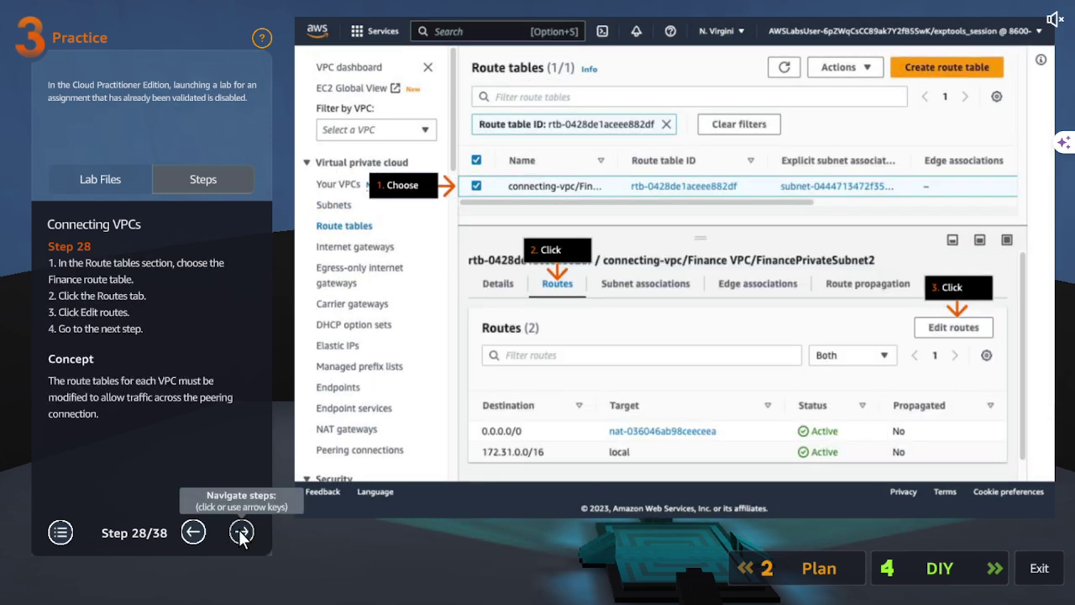
{"action": "left_click", "coordinate": [241, 532]}
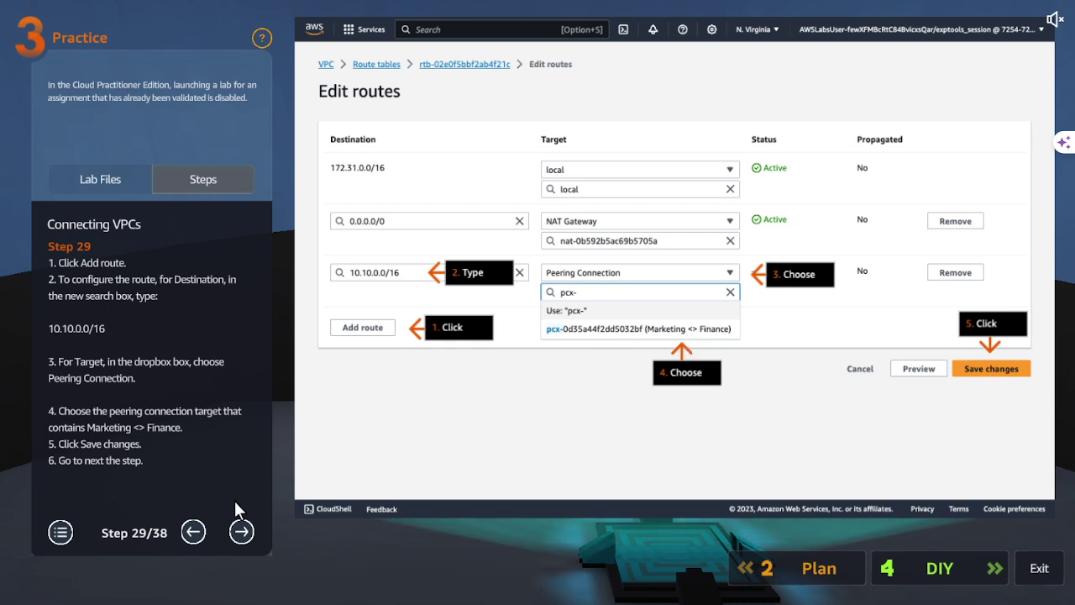
{"action": "left_click", "coordinate": [241, 531]}
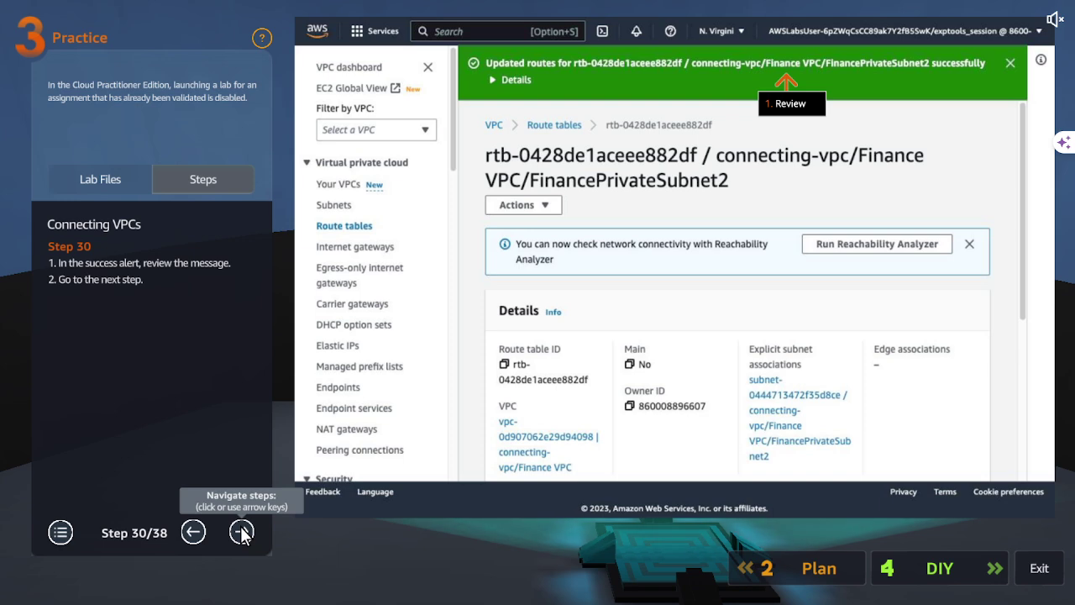
Review practice steps 31 to 33 on reconnecting to MarketingServer and repeating the ping test to FinanceServer
{"action": "left_click", "coordinate": [241, 532]}
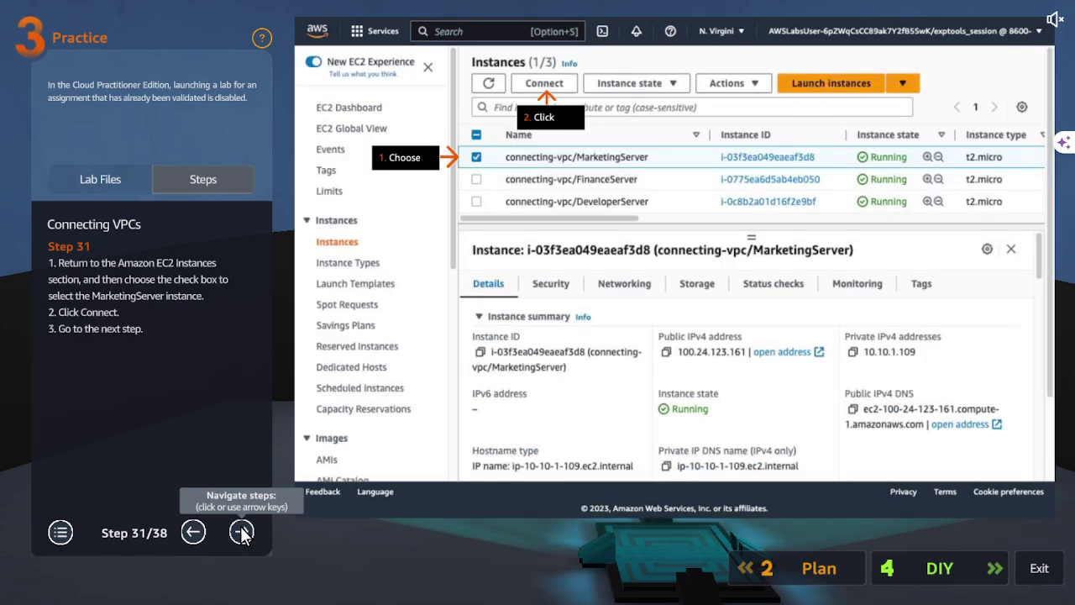
{"action": "left_click", "coordinate": [241, 533]}
{"action": "left_click", "coordinate": [241, 533]}
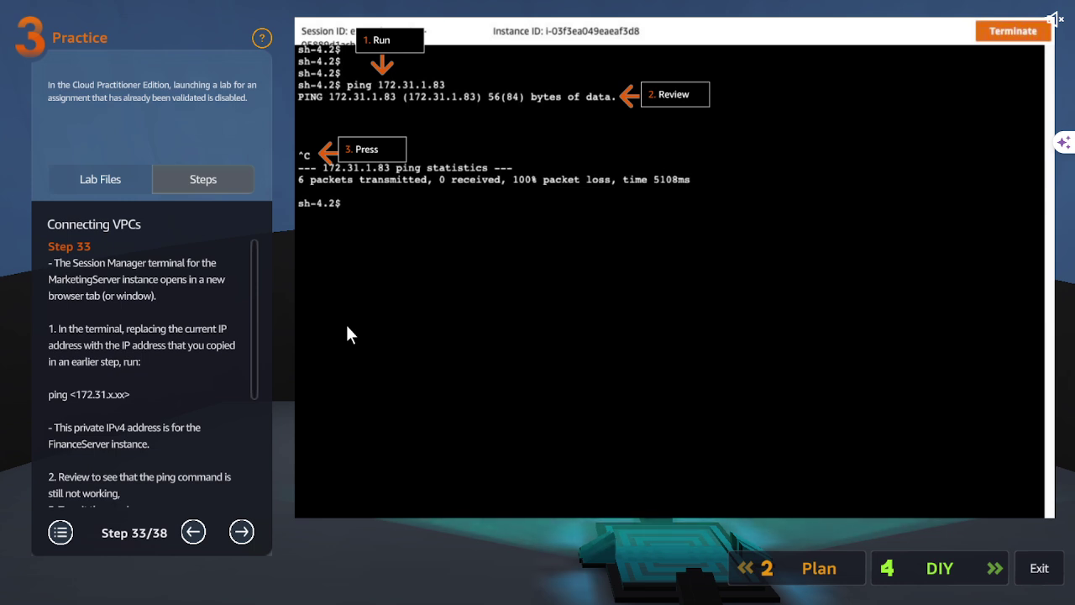
Review practice steps 34 to 36 on allowing Custom ICMP - IPv4 traffic from 10.10.0.0/16 in FinanceServerSecurityGroup's inbound rules
{"action": "left_click", "coordinate": [241, 532]}
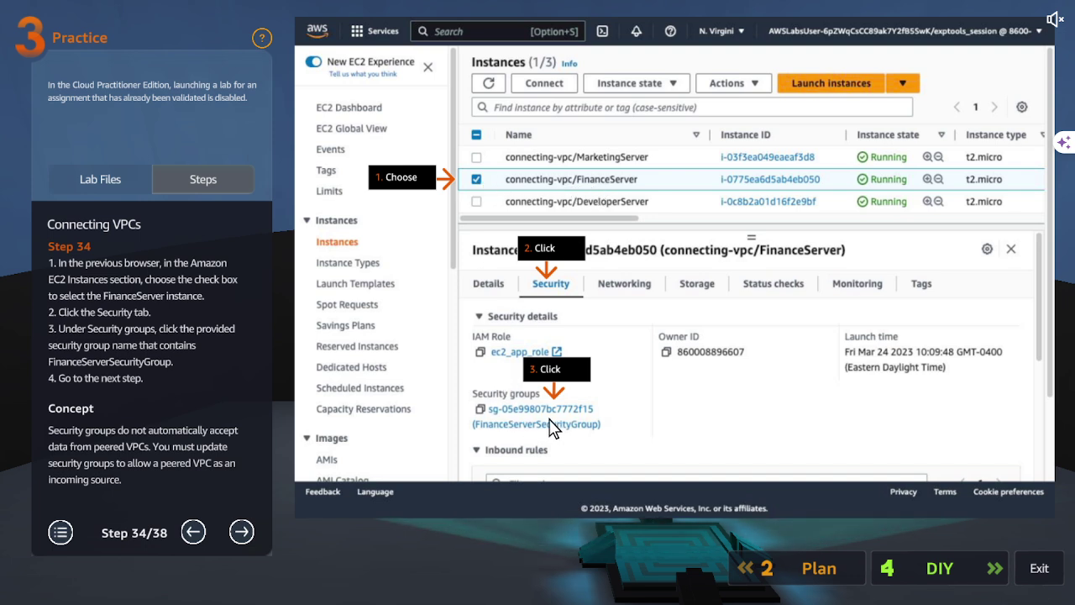
{"action": "left_click", "coordinate": [250, 535]}
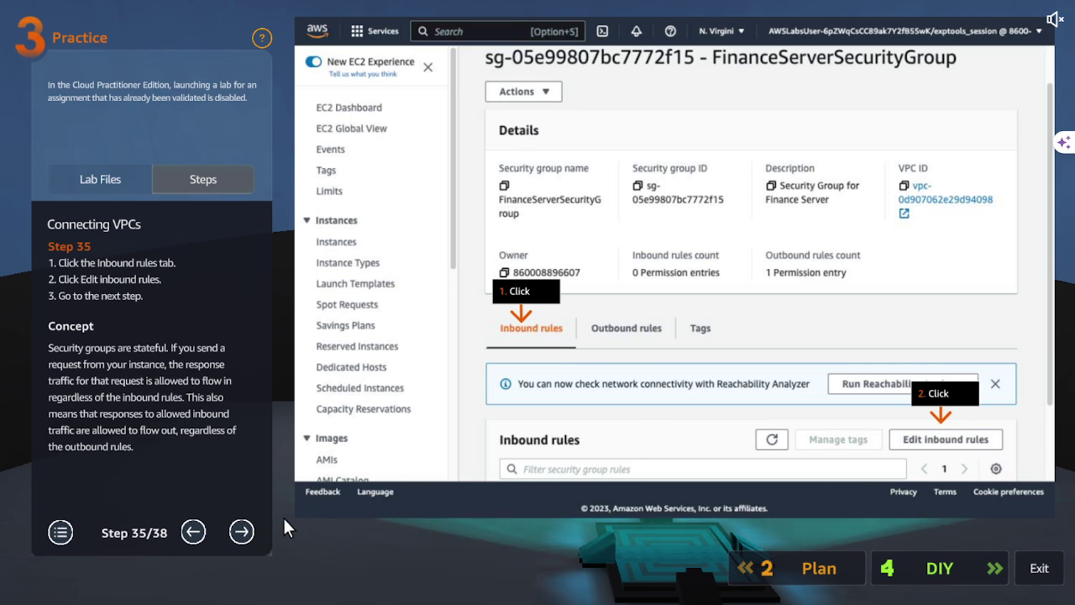
{"action": "left_click", "coordinate": [241, 531]}
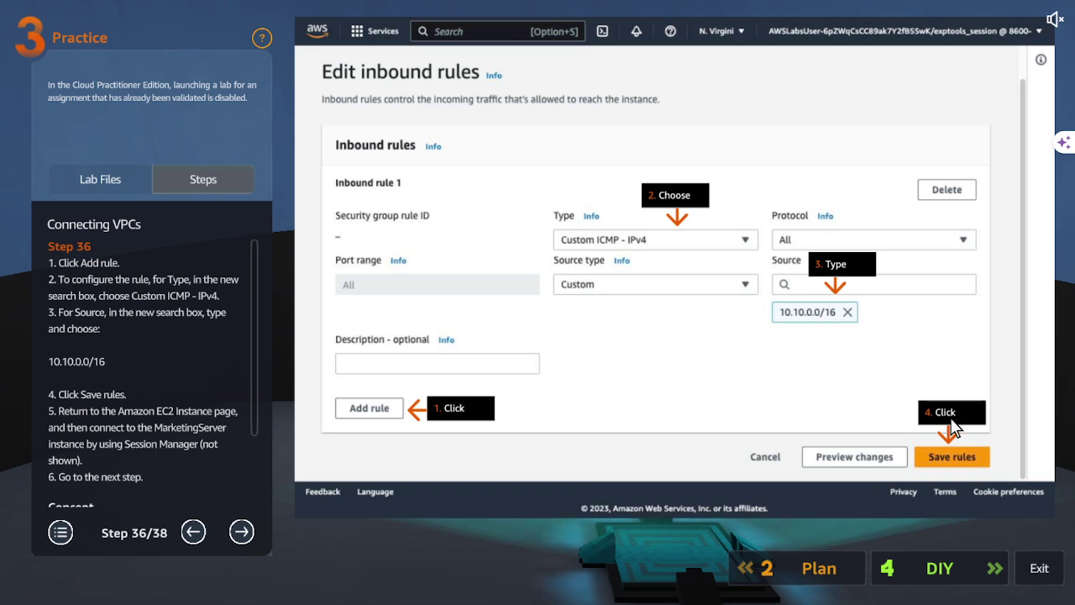
Finish the practice instructions from the final ping test through step 38, and exit the lab back to the city
{"action": "left_click", "coordinate": [242, 531]}
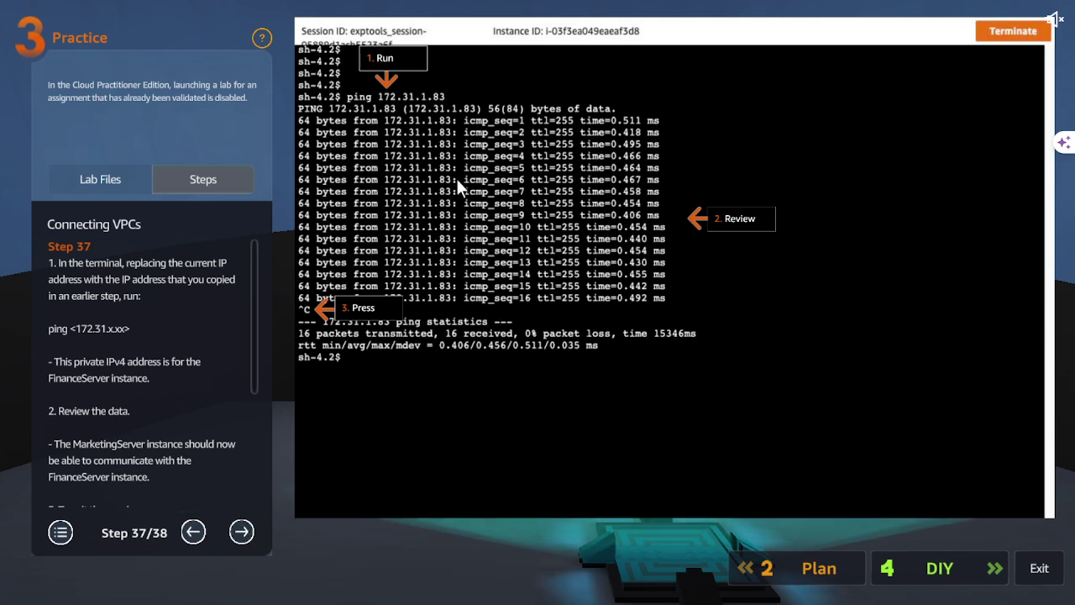
{"action": "left_click", "coordinate": [242, 531]}
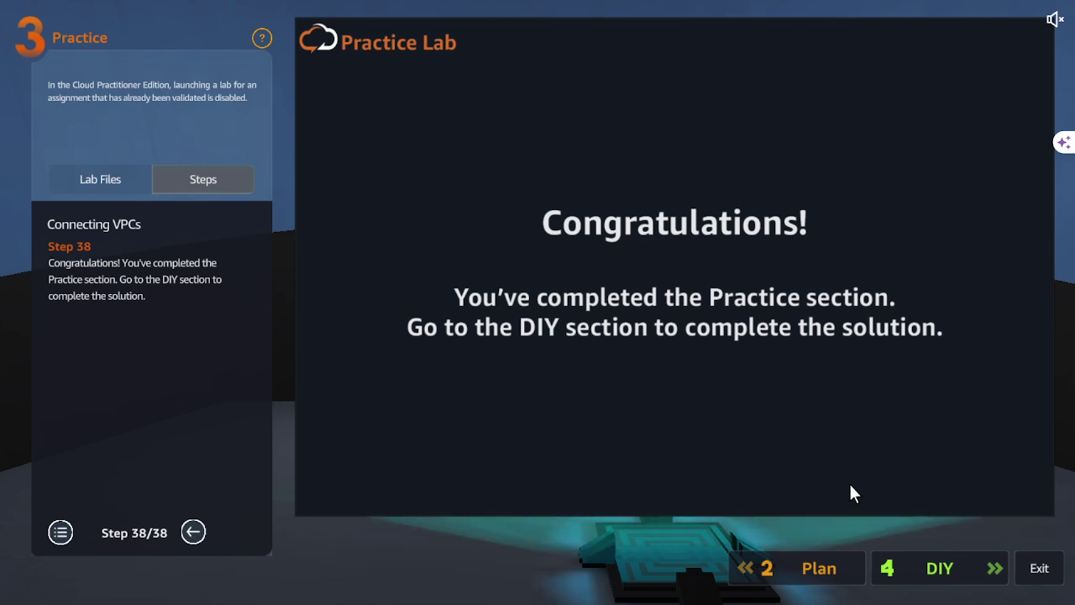
{"action": "left_click", "coordinate": [1039, 569]}
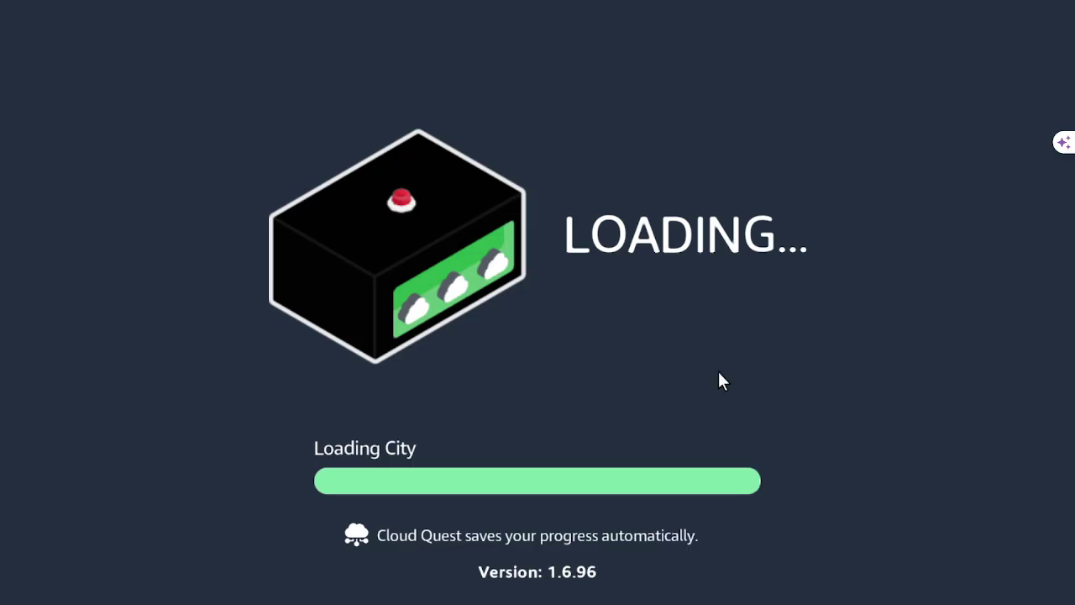